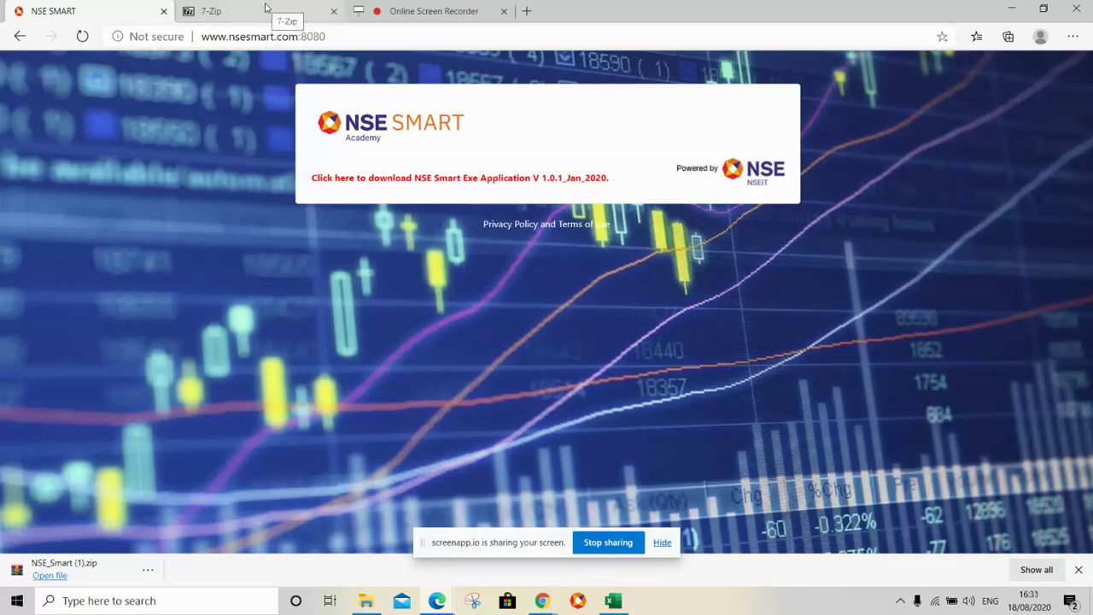
Open the 7-Zip website and look over its address and the Windows download options
{"action": "left_click", "coordinate": [263, 9]}
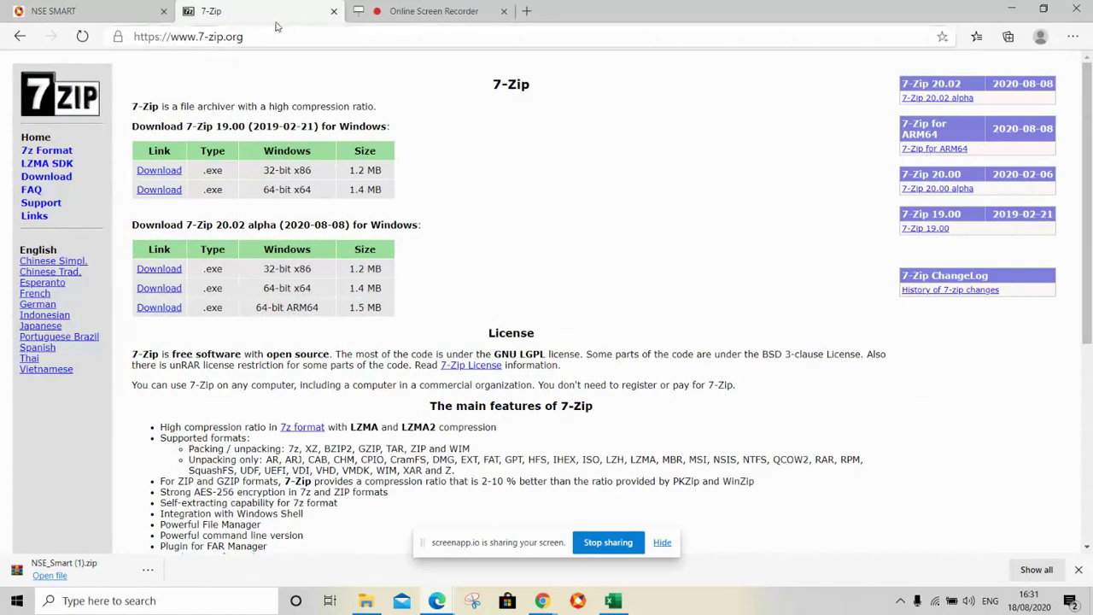
{"action": "left_click", "coordinate": [258, 38]}
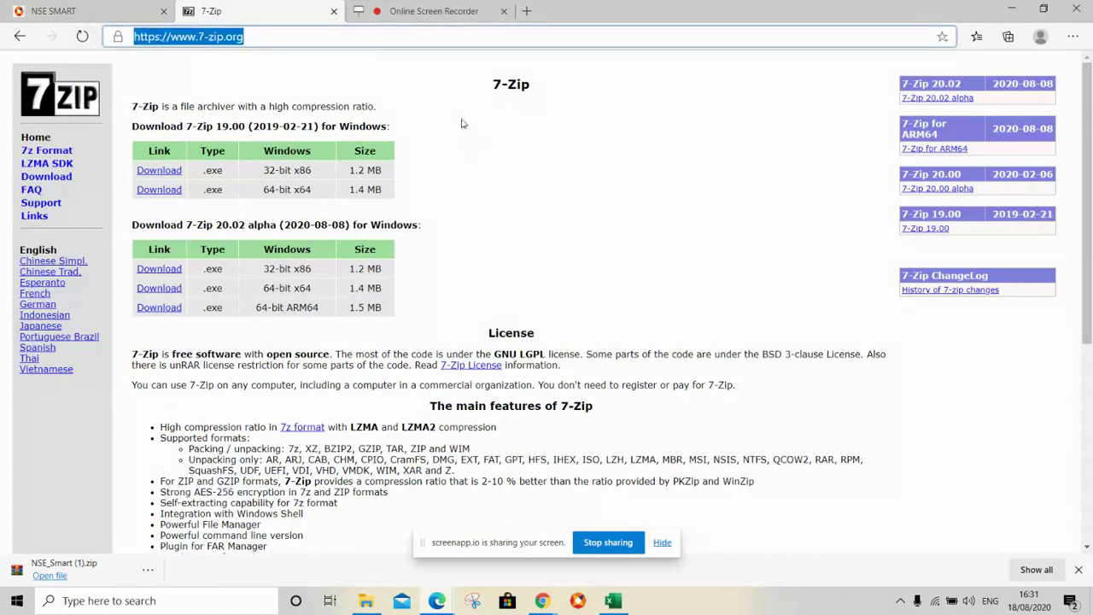
{"action": "left_click", "coordinate": [474, 194]}
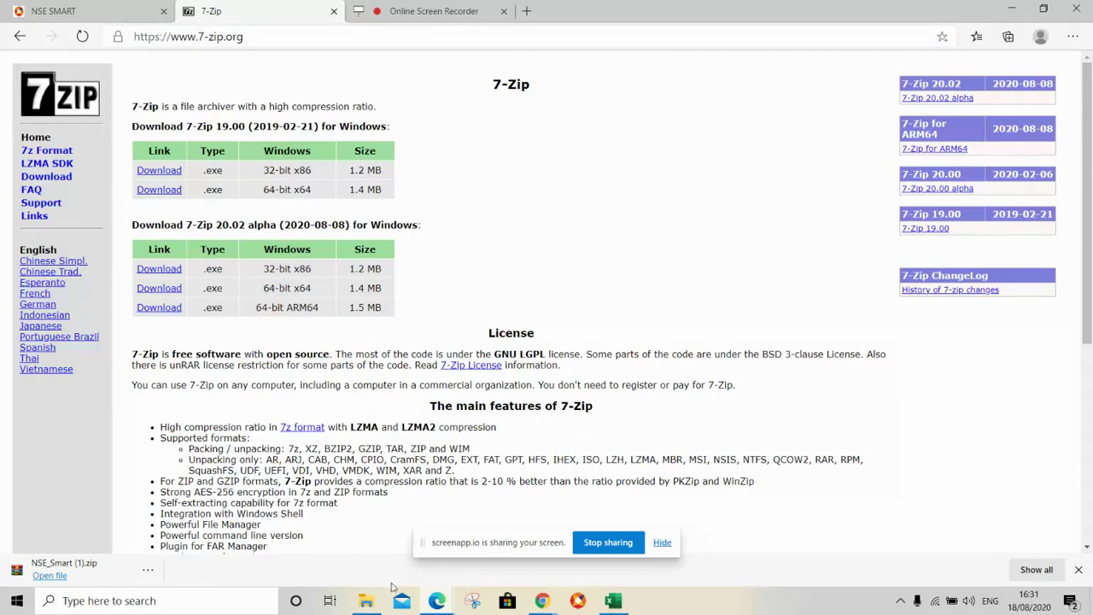
Check the Windows system type in the properties of This PC, and return to the 7-Zip download page
{"action": "mouse_move", "coordinate": [370, 604]}
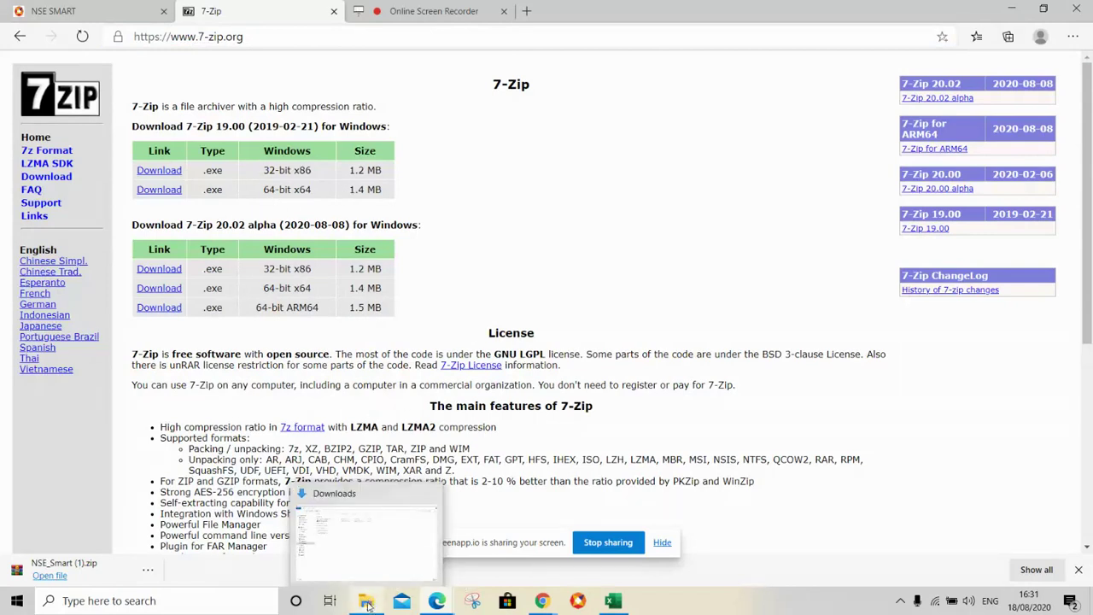
{"action": "left_click", "coordinate": [376, 550]}
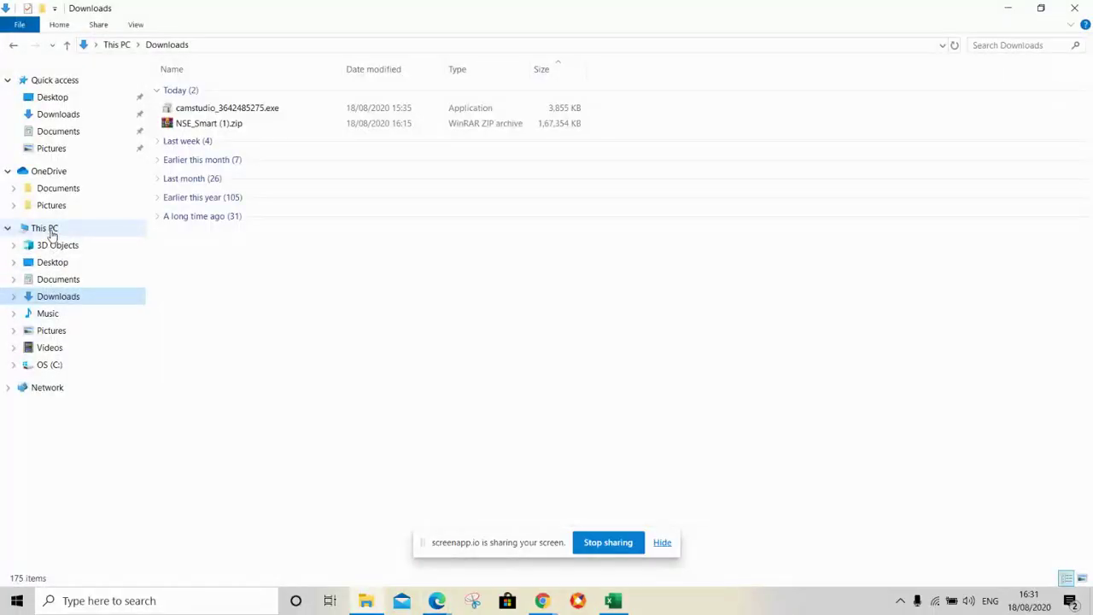
{"action": "right_click", "coordinate": [51, 235]}
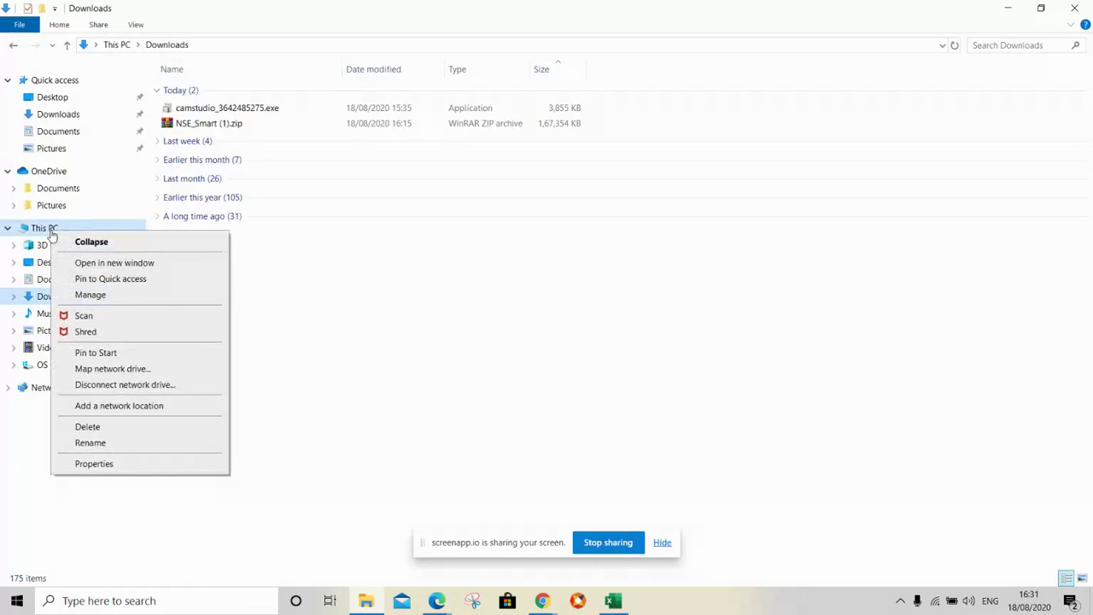
{"action": "left_click", "coordinate": [94, 463]}
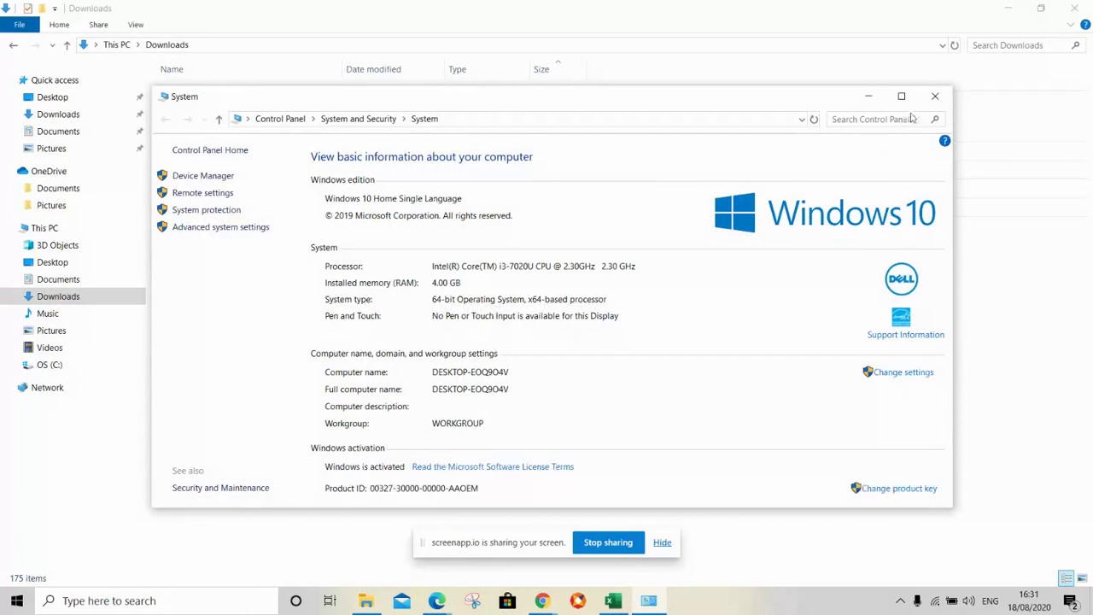
{"action": "left_click", "coordinate": [936, 98]}
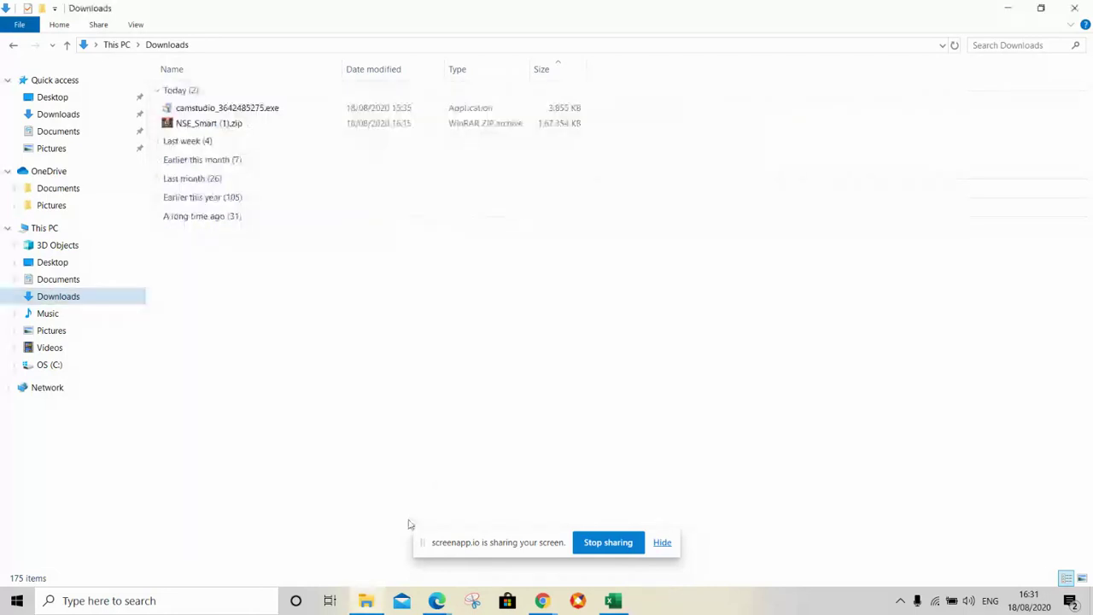
{"action": "left_click", "coordinate": [437, 602]}
{"action": "left_click", "coordinate": [358, 547]}
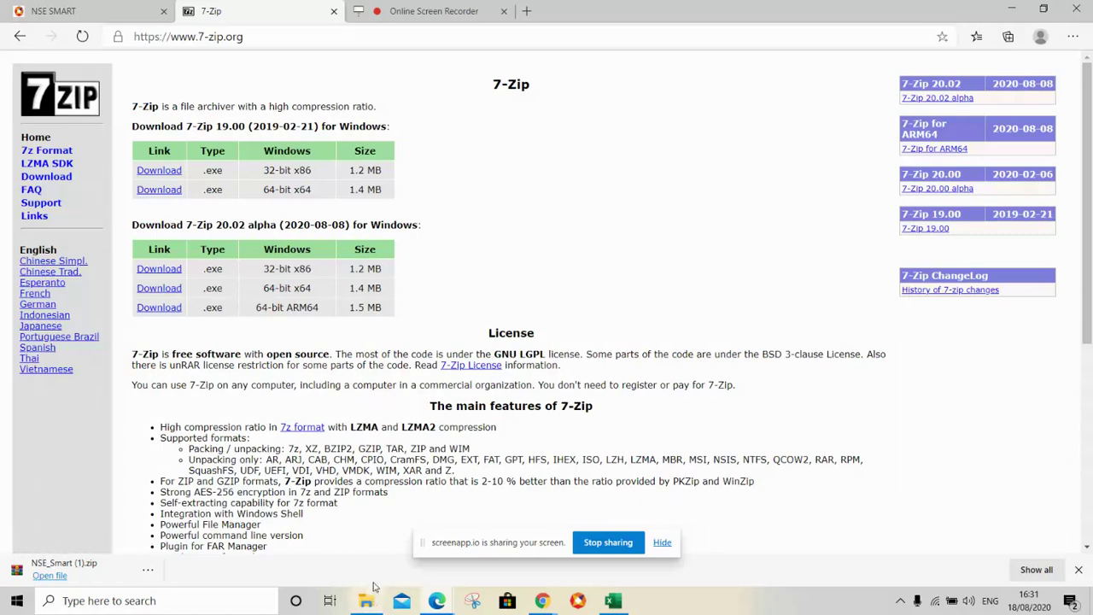
Extract NSE_Smart (1).zip from Downloads with 7-Zip into a subfolder named NSE_Smart 1808
{"action": "mouse_move", "coordinate": [372, 601]}
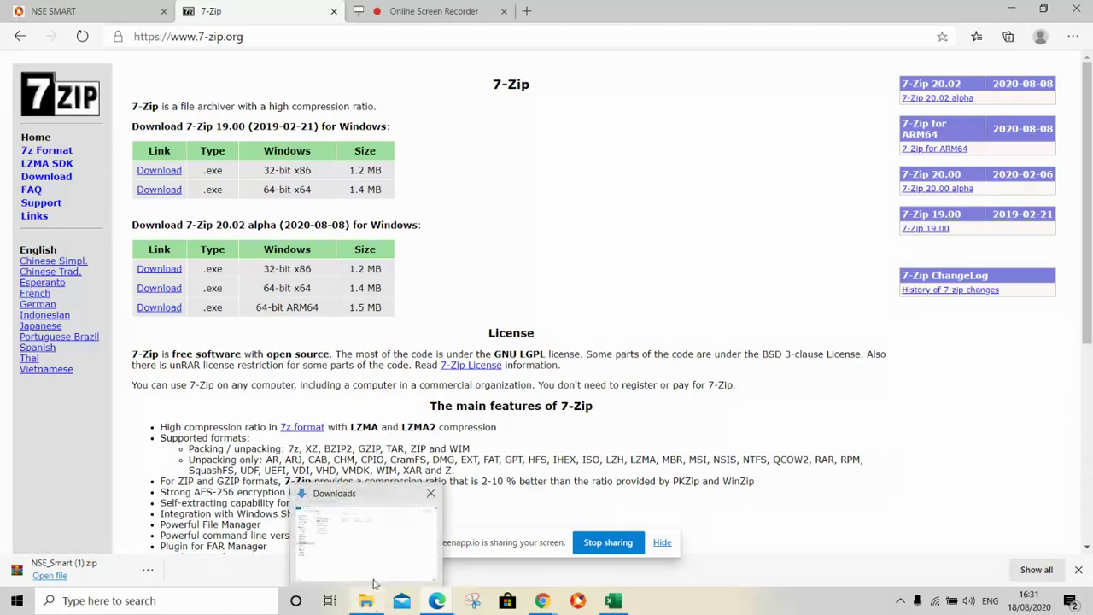
{"action": "left_click", "coordinate": [367, 543]}
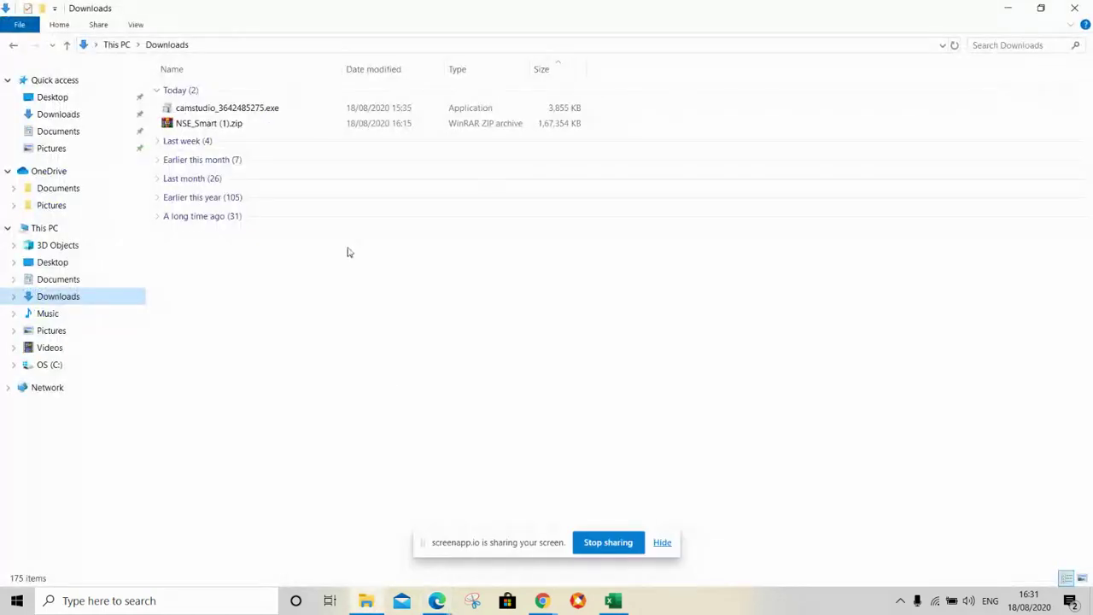
{"action": "right_click", "coordinate": [310, 132]}
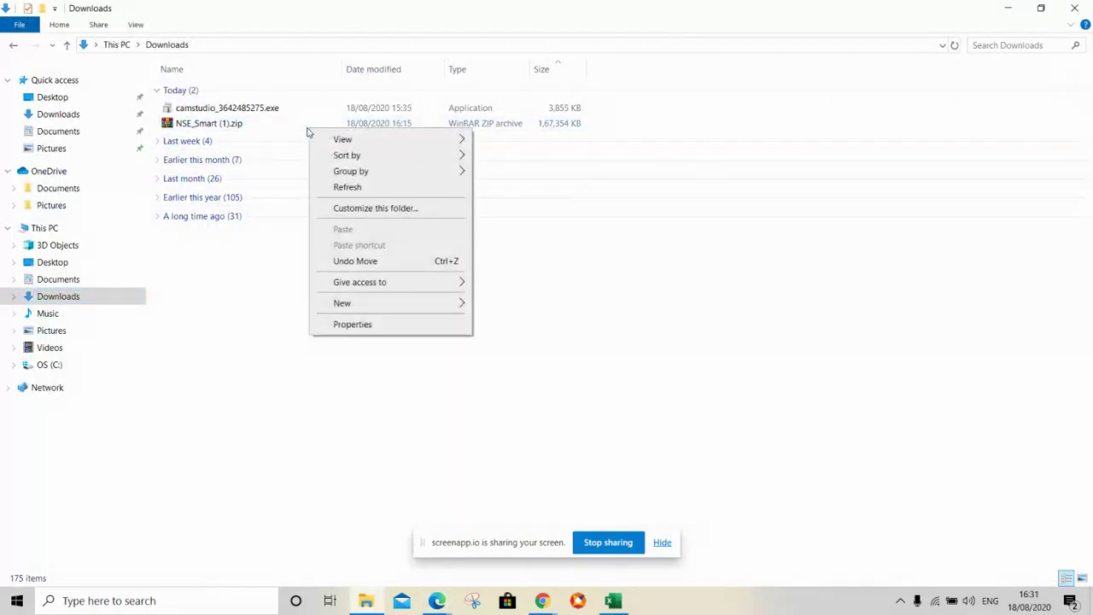
{"action": "left_click", "coordinate": [293, 125]}
{"action": "right_click", "coordinate": [292, 124]}
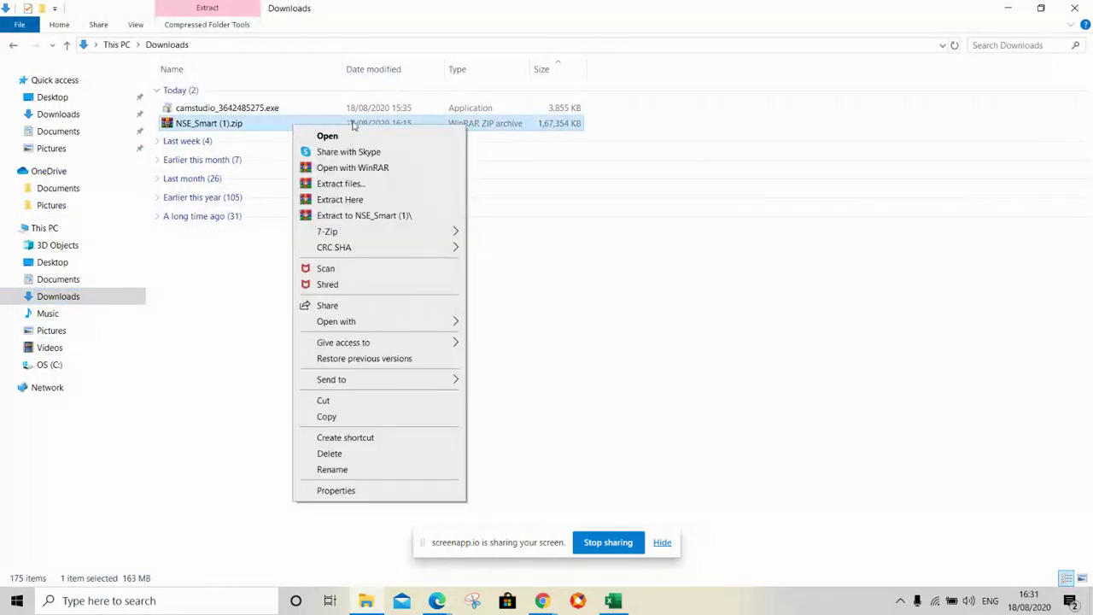
{"action": "mouse_move", "coordinate": [354, 234]}
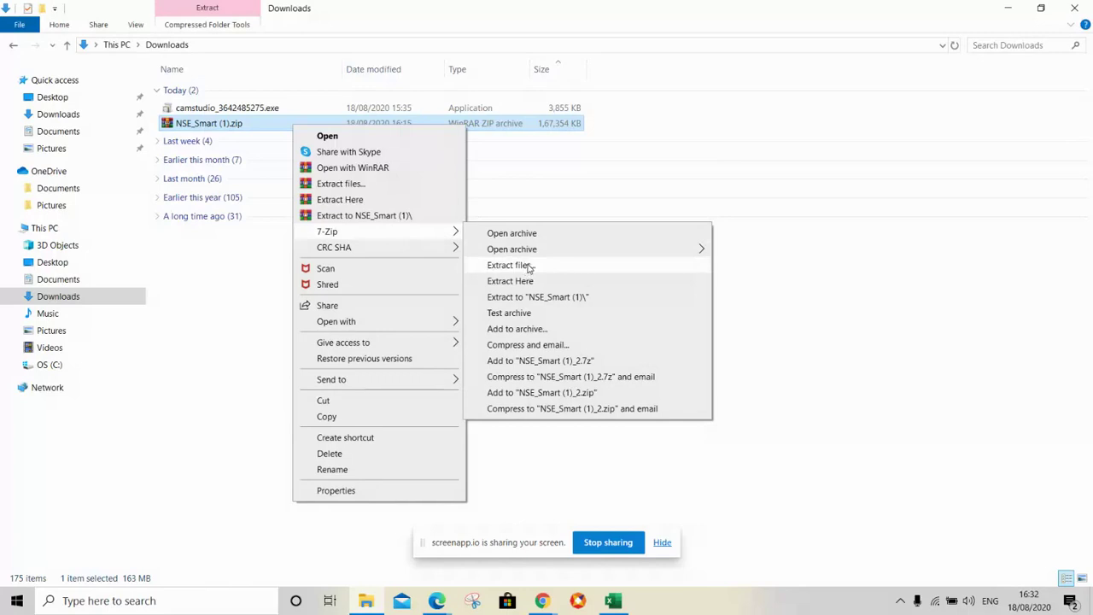
{"action": "left_click", "coordinate": [510, 265]}
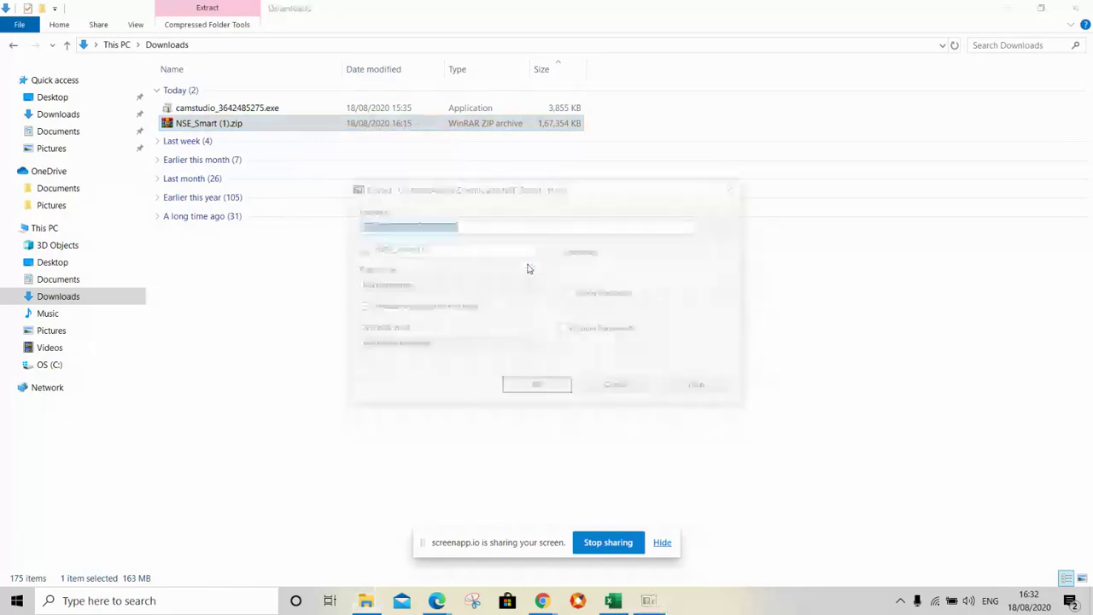
{"action": "left_click", "coordinate": [466, 225]}
{"action": "left_click", "coordinate": [450, 247]}
{"action": "key", "text": "BackSpace"}
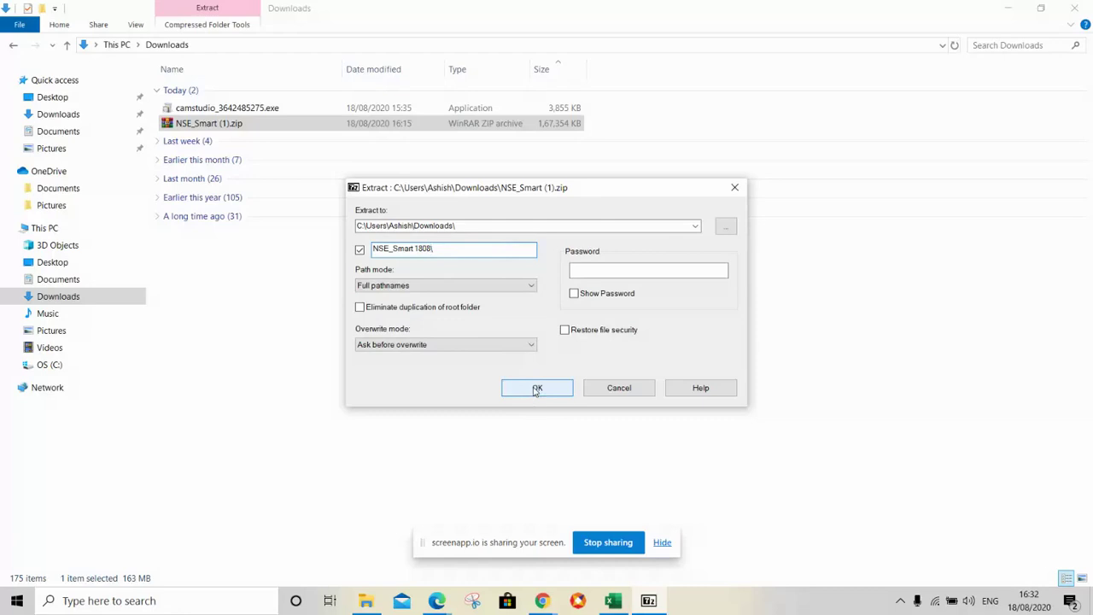
{"action": "left_click", "coordinate": [536, 388]}
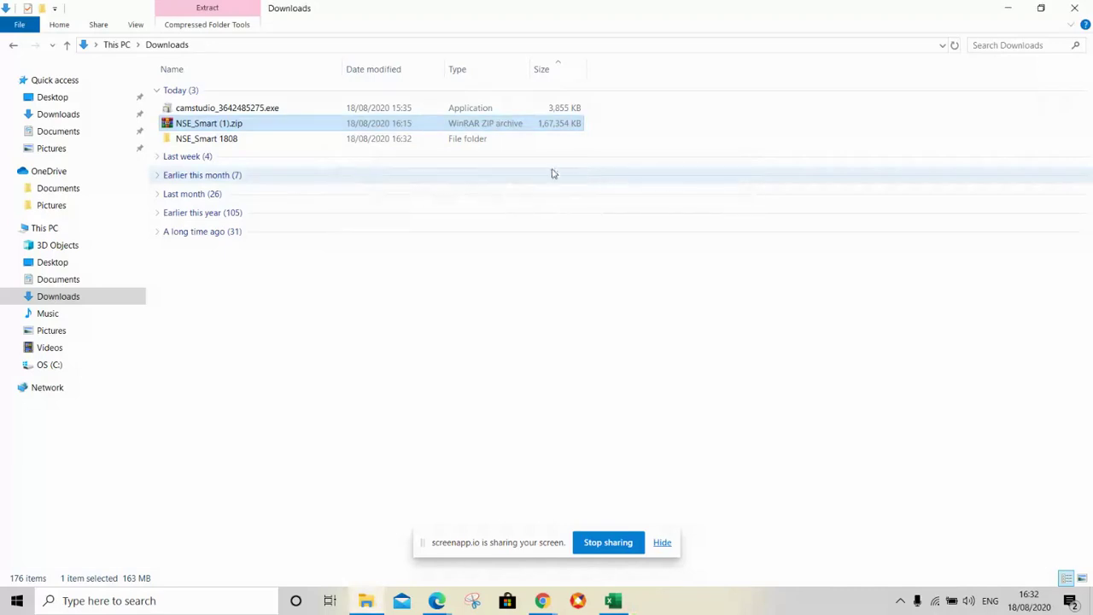
Try to install the .NET Framework from the offline installer folder inside NSE_Smart 1808\Nse Smart, and close the installer
{"action": "left_click", "coordinate": [290, 141]}
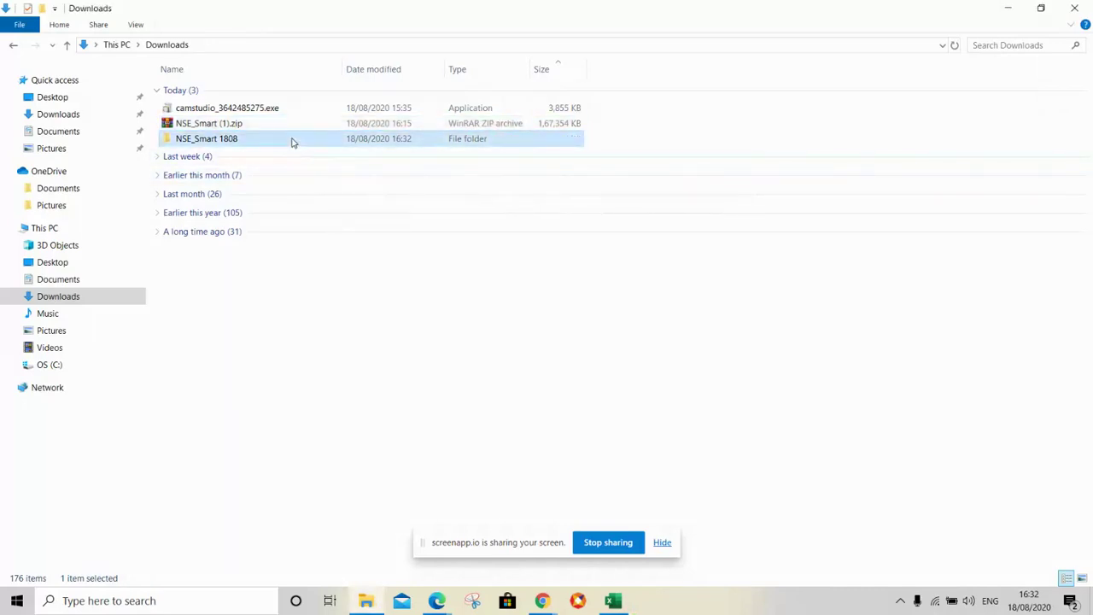
{"action": "double_click", "coordinate": [287, 142]}
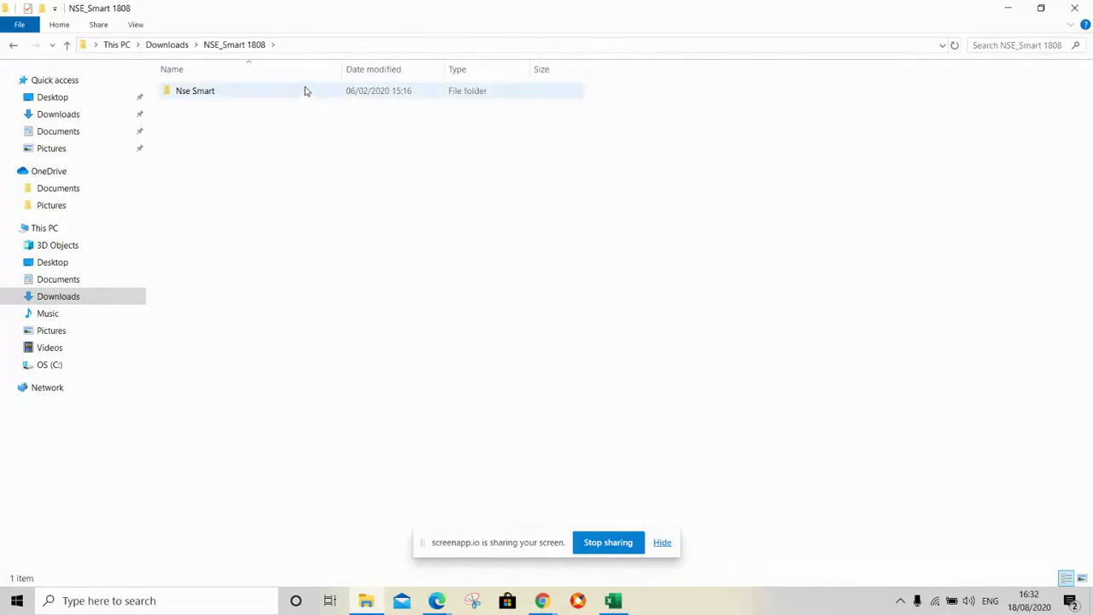
{"action": "double_click", "coordinate": [305, 90]}
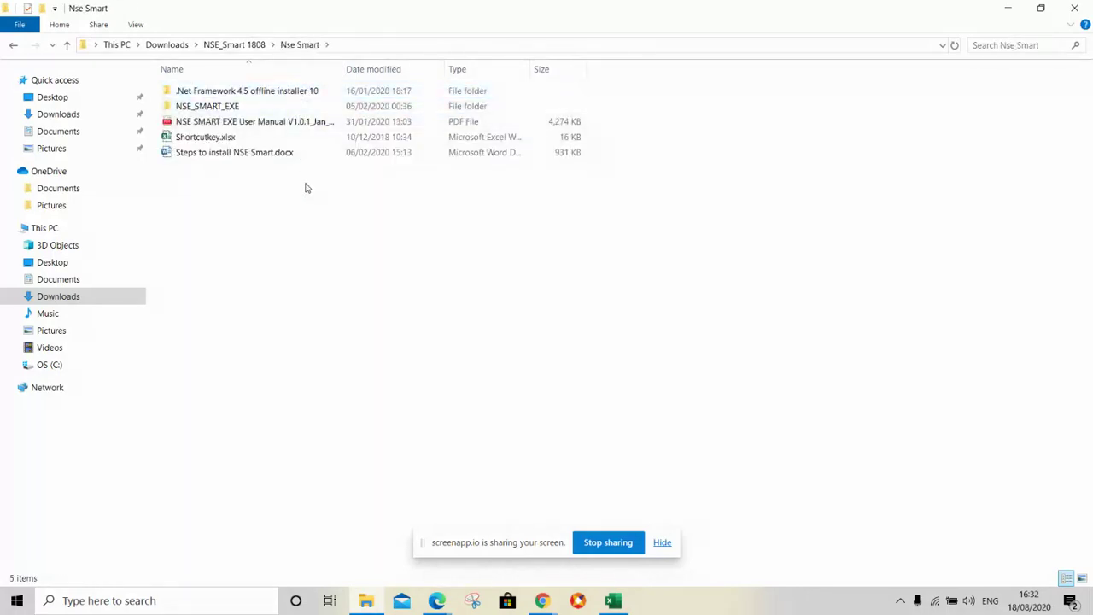
{"action": "double_click", "coordinate": [270, 96]}
{"action": "left_click", "coordinate": [278, 94]}
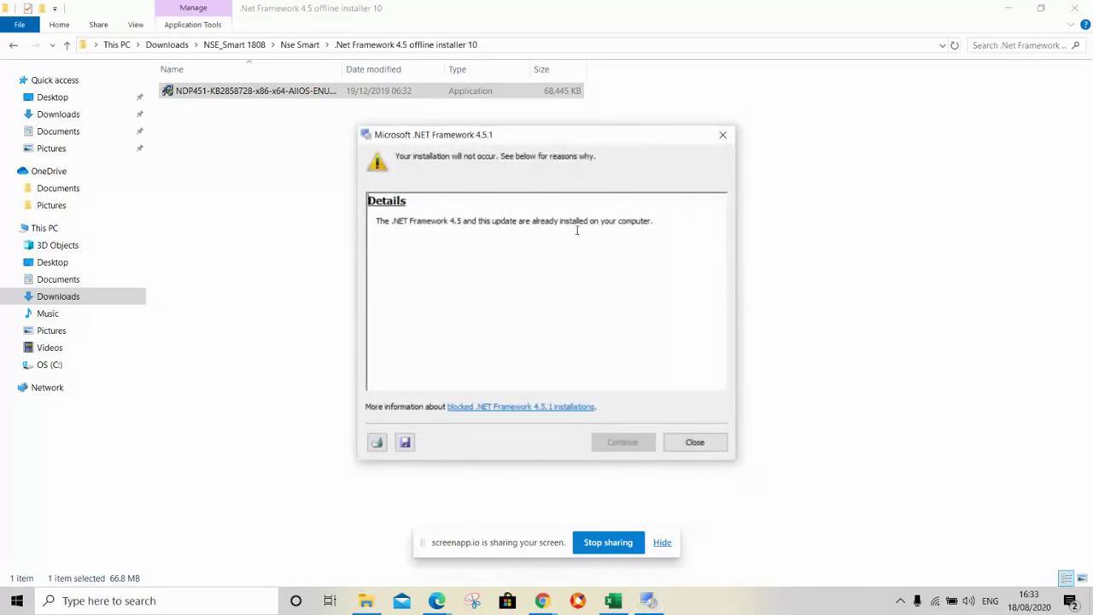
{"action": "left_click", "coordinate": [691, 442]}
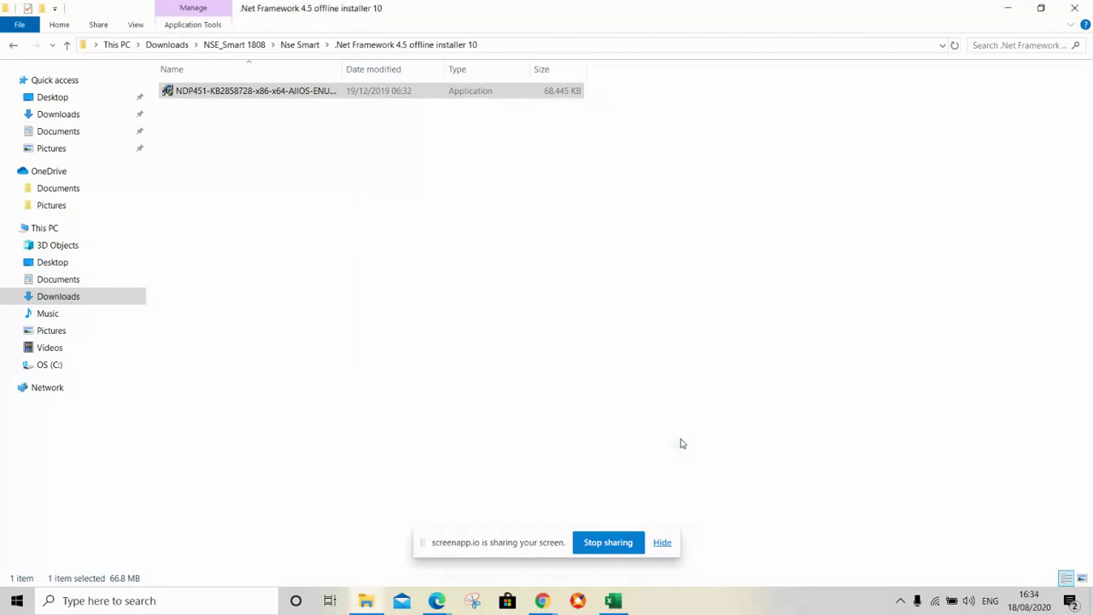
Run TWSUtility.exe from the NSE_SMART_EXE folder as administrator
{"action": "left_click", "coordinate": [292, 48]}
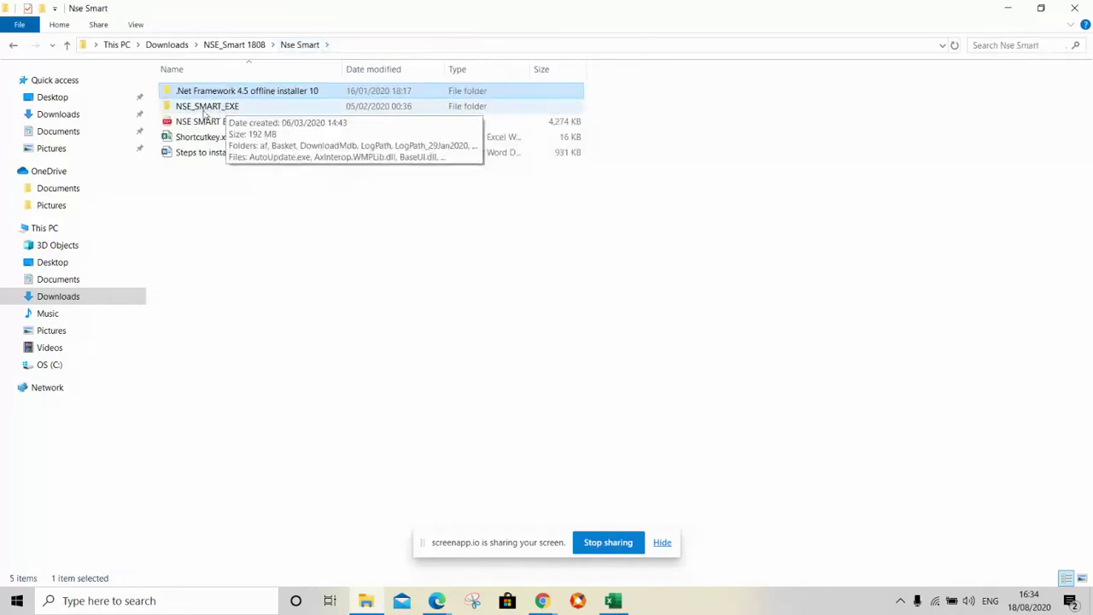
{"action": "double_click", "coordinate": [218, 109]}
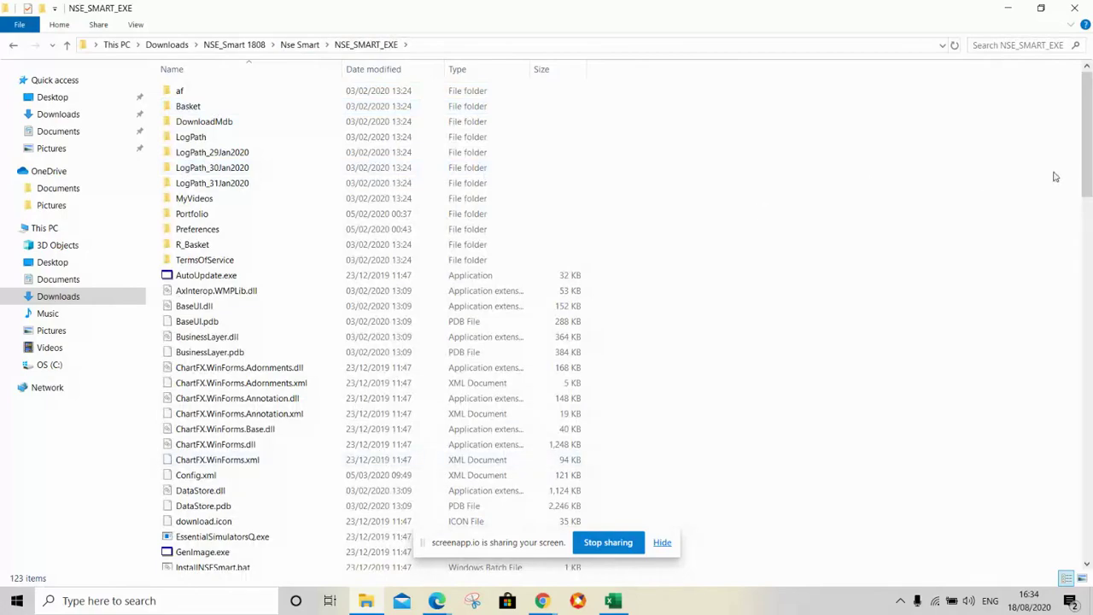
{"action": "left_click_drag", "start_coordinate": [1086, 150], "coordinate": [1087, 517]}
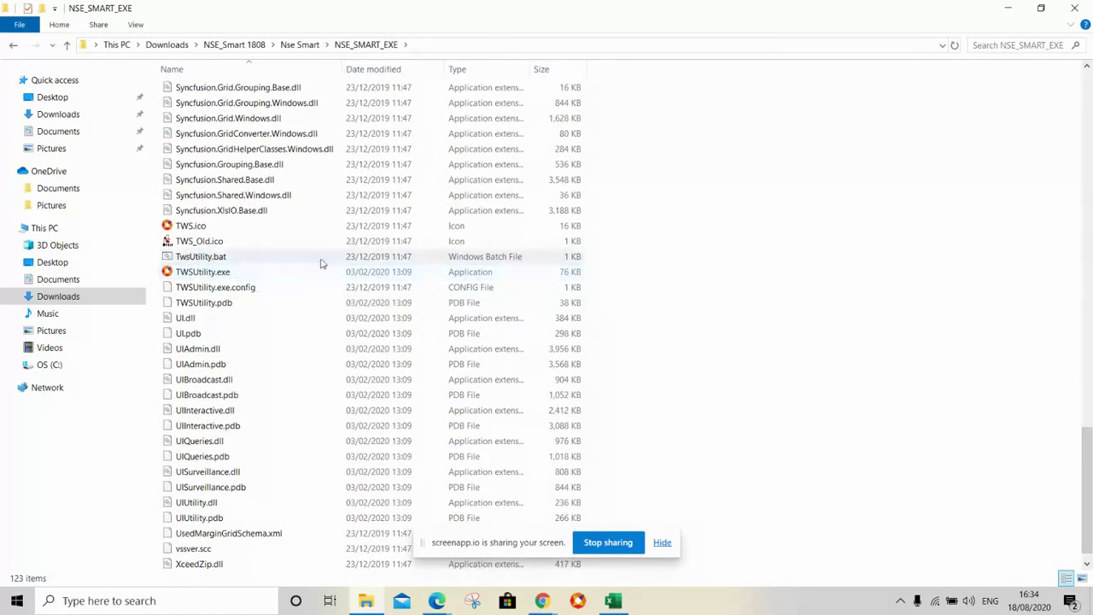
{"action": "left_click", "coordinate": [234, 277]}
{"action": "double_click", "coordinate": [234, 279]}
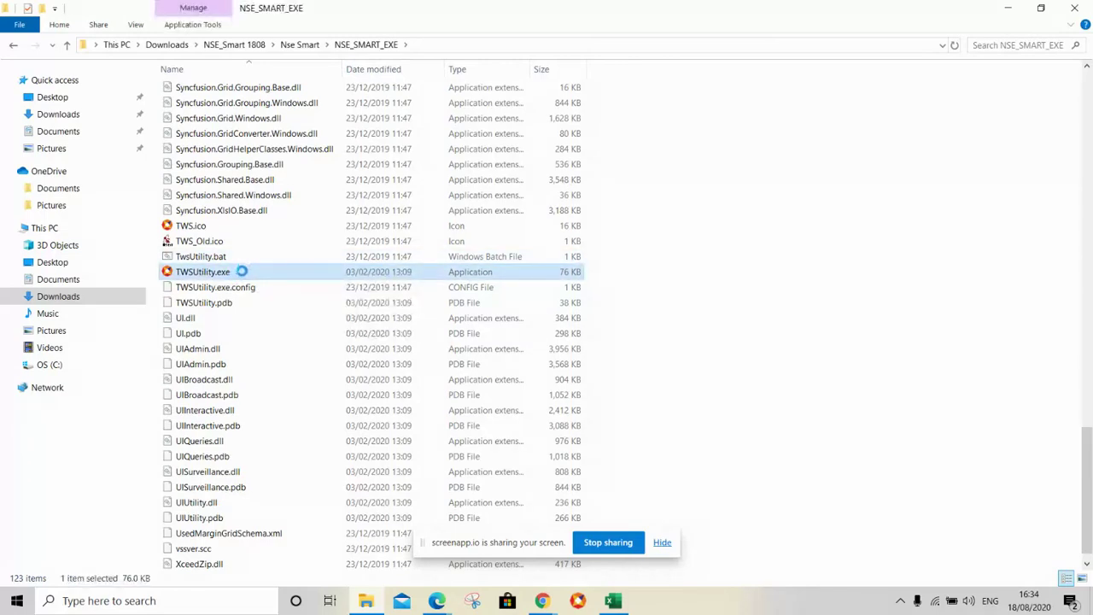
{"action": "right_click", "coordinate": [238, 272]}
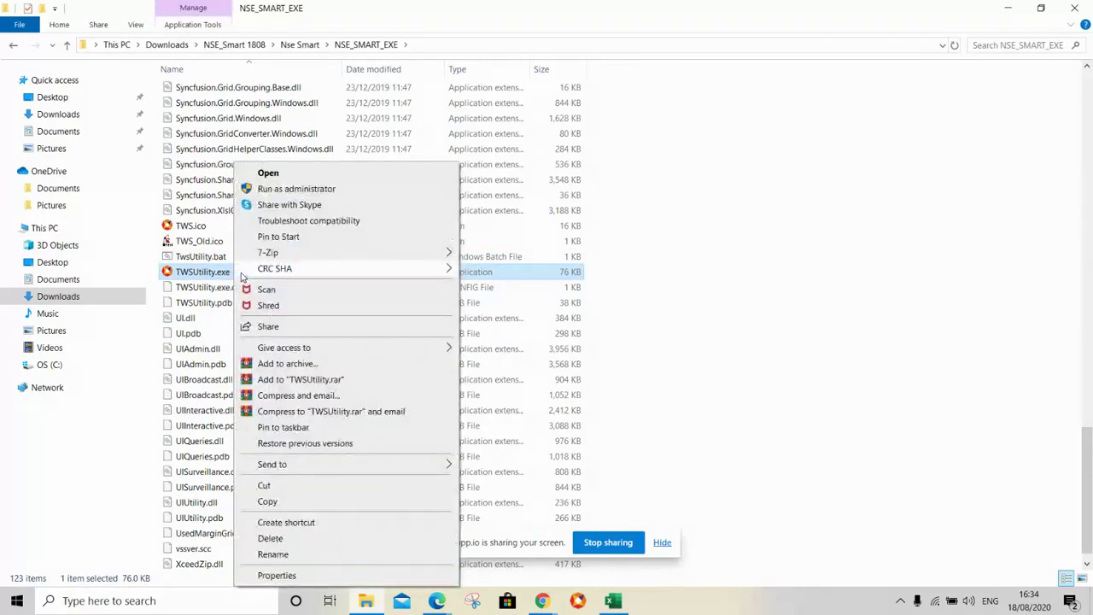
{"action": "left_click", "coordinate": [294, 189]}
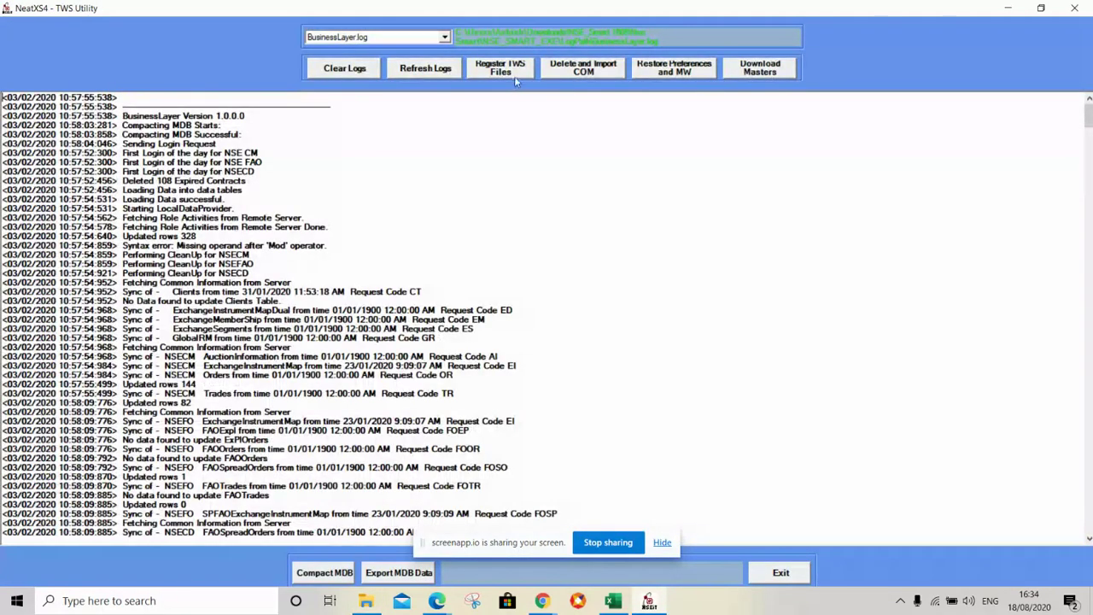
Register the TWS files in TWS Utility, acknowledge all registration messages and close the utility
{"action": "left_click", "coordinate": [512, 73]}
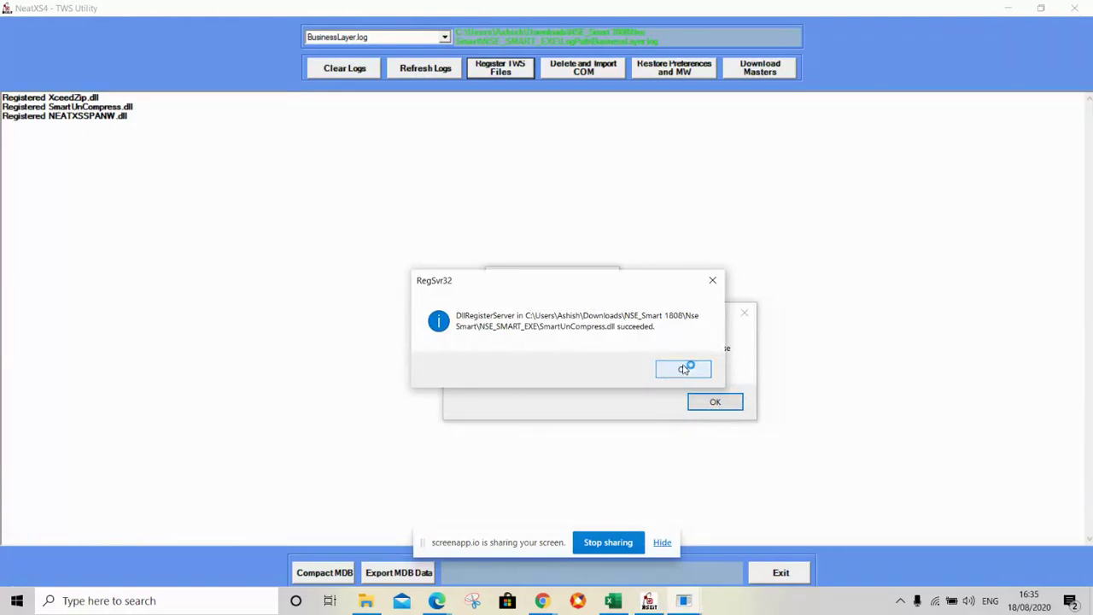
{"action": "left_click", "coordinate": [683, 368]}
{"action": "left_click", "coordinate": [590, 346]}
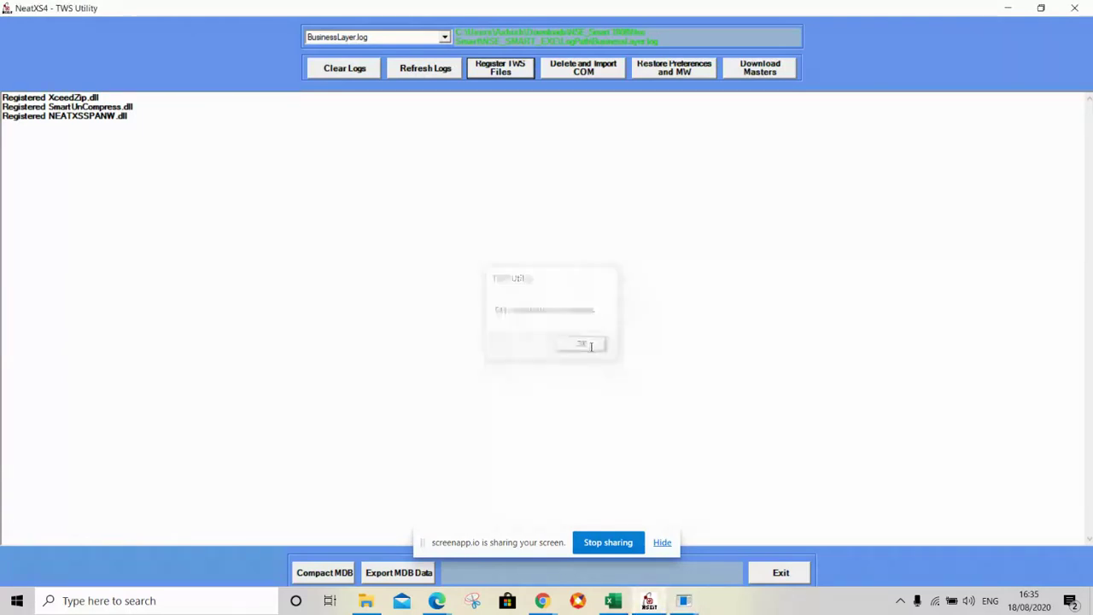
{"action": "left_click", "coordinate": [1087, 5]}
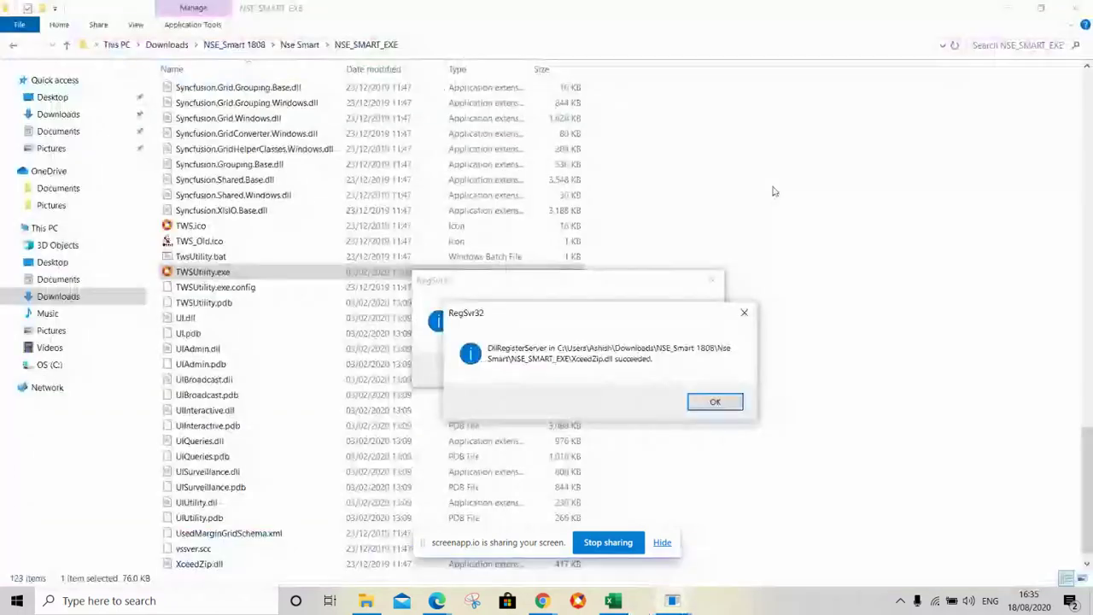
{"action": "left_click", "coordinate": [694, 401]}
{"action": "left_click", "coordinate": [683, 369]}
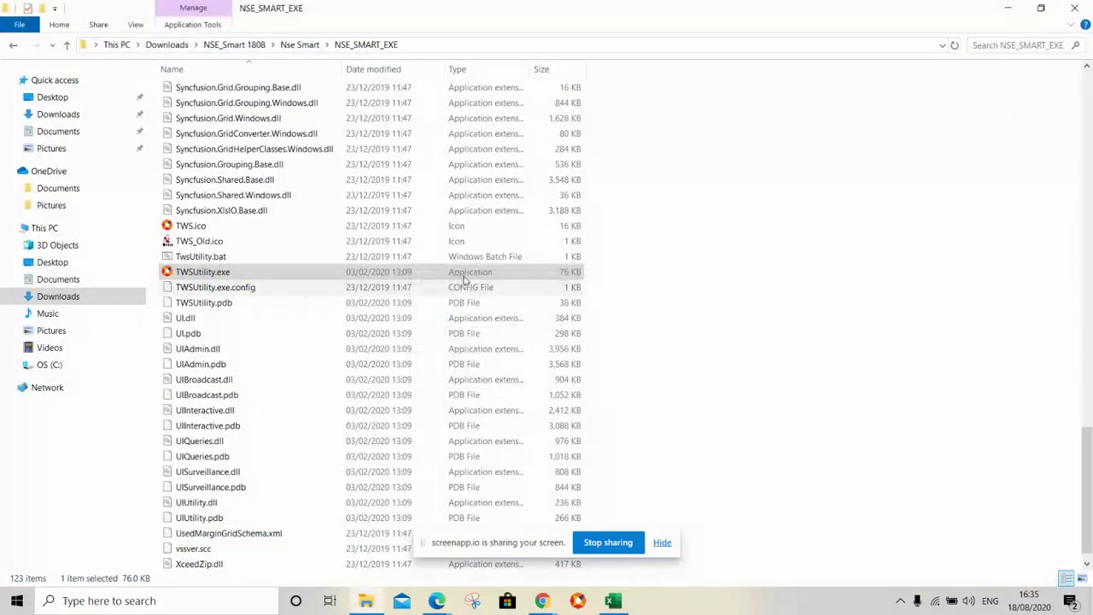
Find NSE SMART.exe in the NSE_SMART_EXE folder and launch it
{"action": "left_click", "coordinate": [329, 242]}
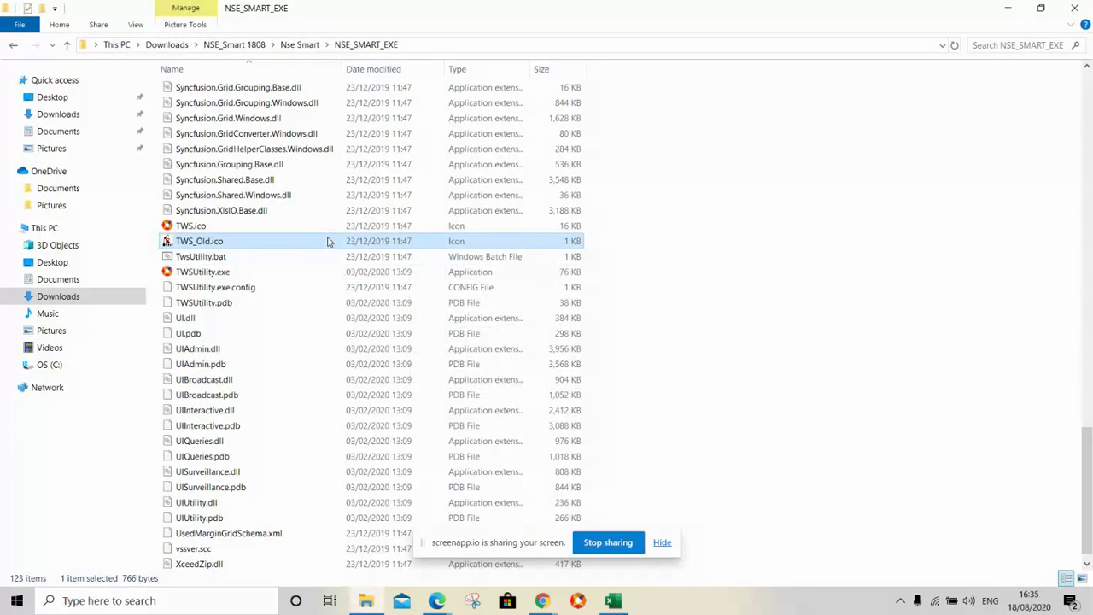
{"action": "type", "text": "nse"}
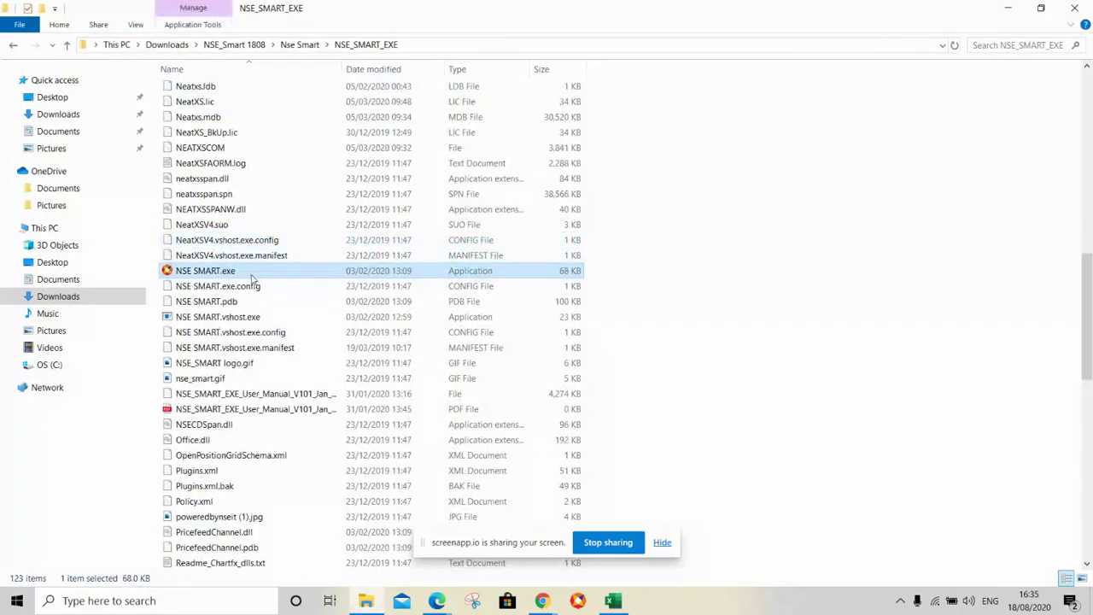
{"action": "double_click", "coordinate": [251, 273]}
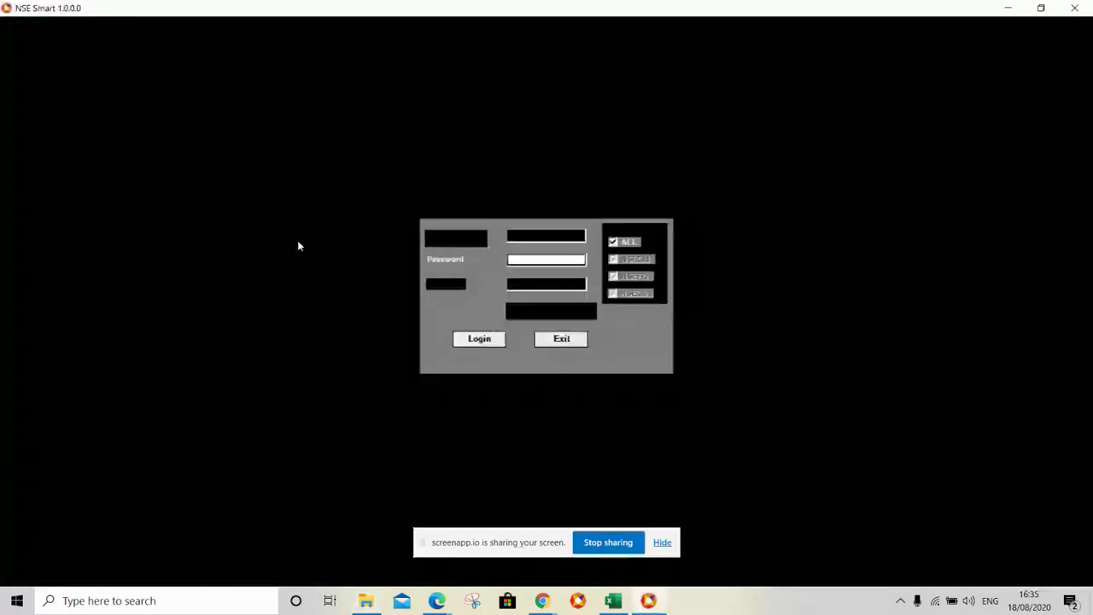
Clear the prefilled Email Id on the NSE SMART login form and enable Incremental Sync
{"action": "left_click", "coordinate": [561, 261]}
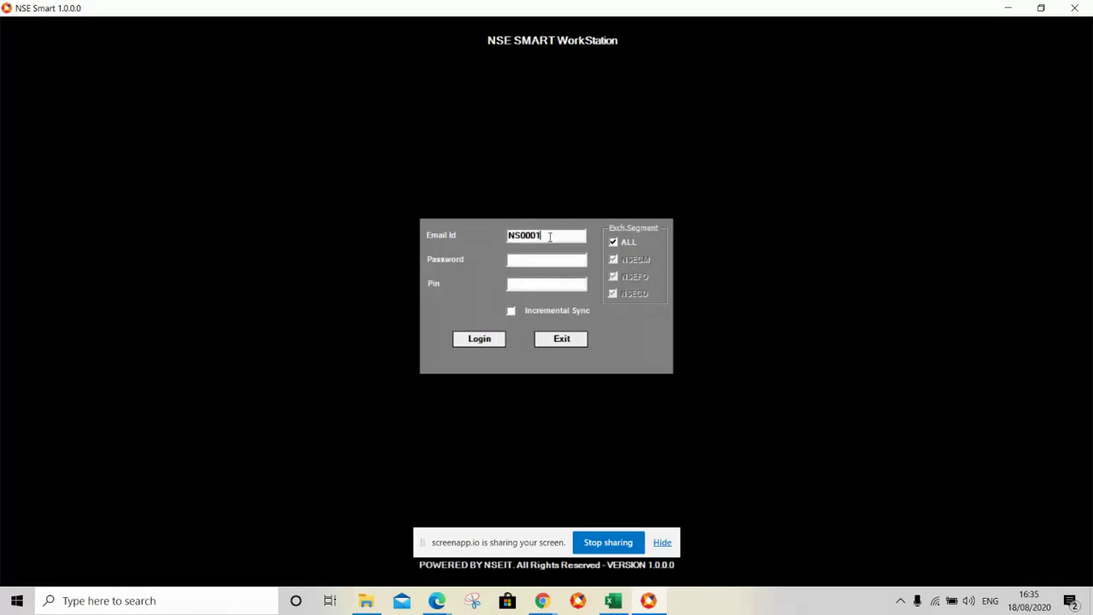
{"action": "key", "text": "BackSpace"}
{"action": "key", "text": "BackSpace"}
{"action": "key", "text": "BackSpace"}
{"action": "key", "text": "BackSpace"}
{"action": "key", "text": "BackSpace"}
{"action": "left_click", "coordinate": [510, 311]}
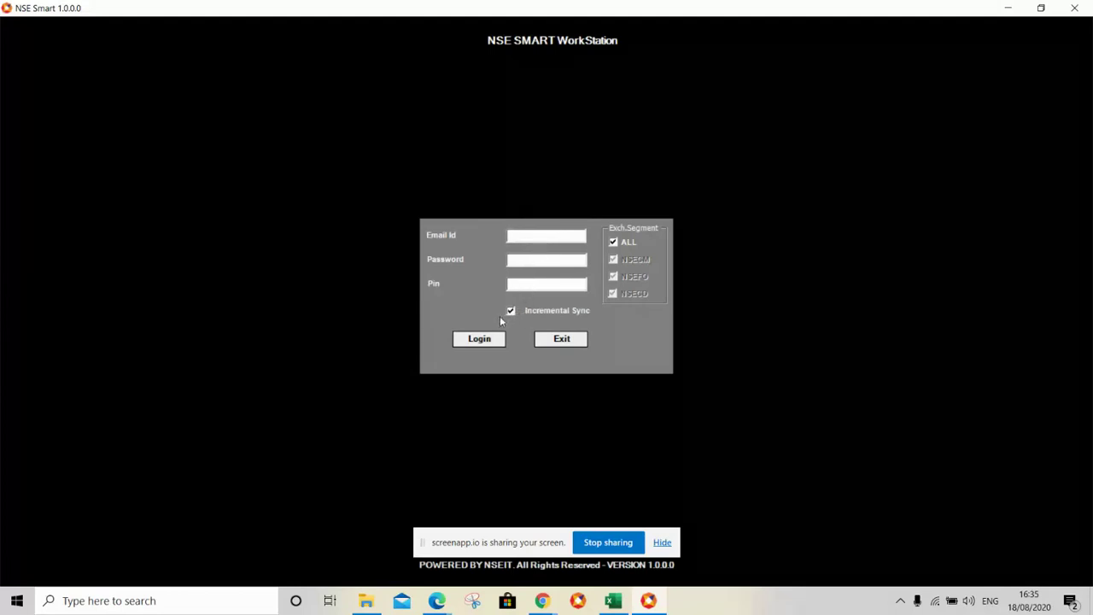